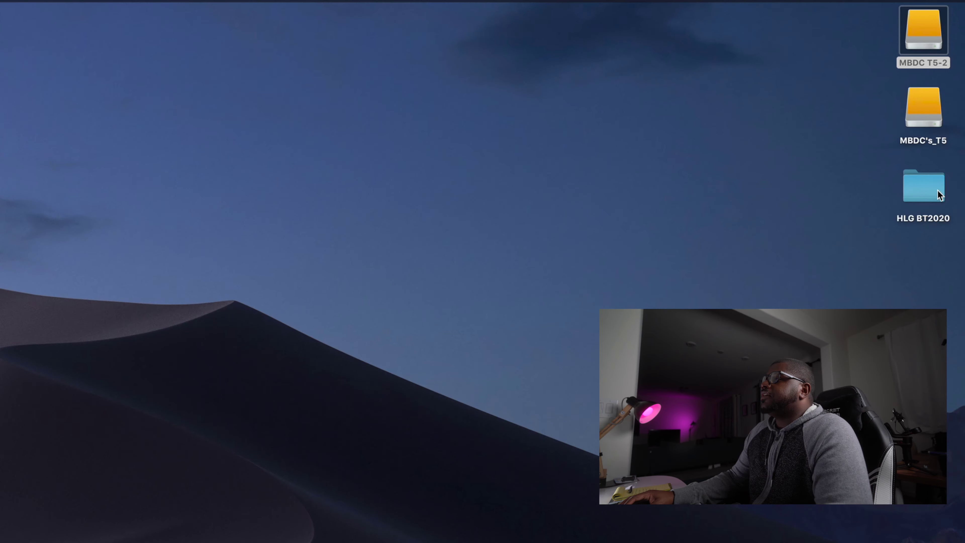
Select the HLG BT2020 folder on the desktop and launch Final Cut Pro.
left_click(941, 109)
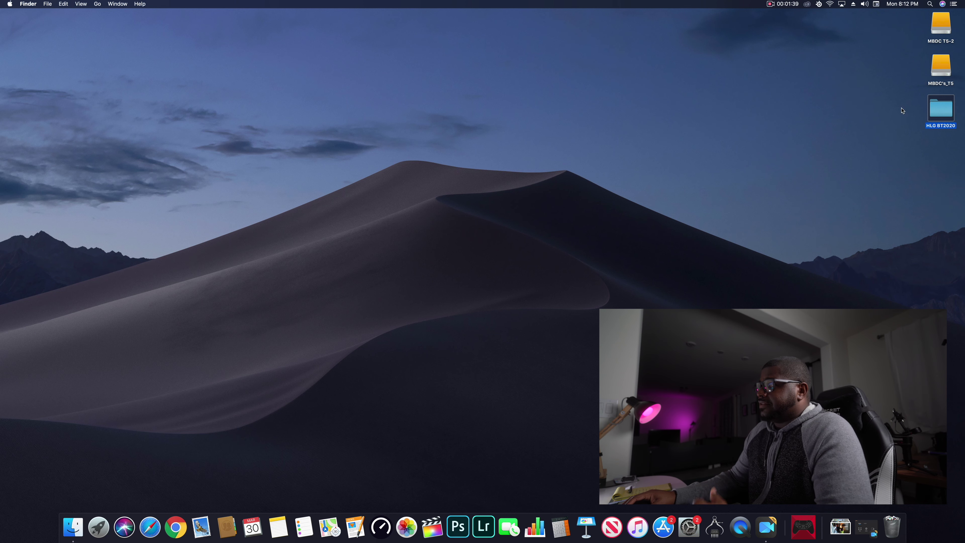
left_click(435, 527)
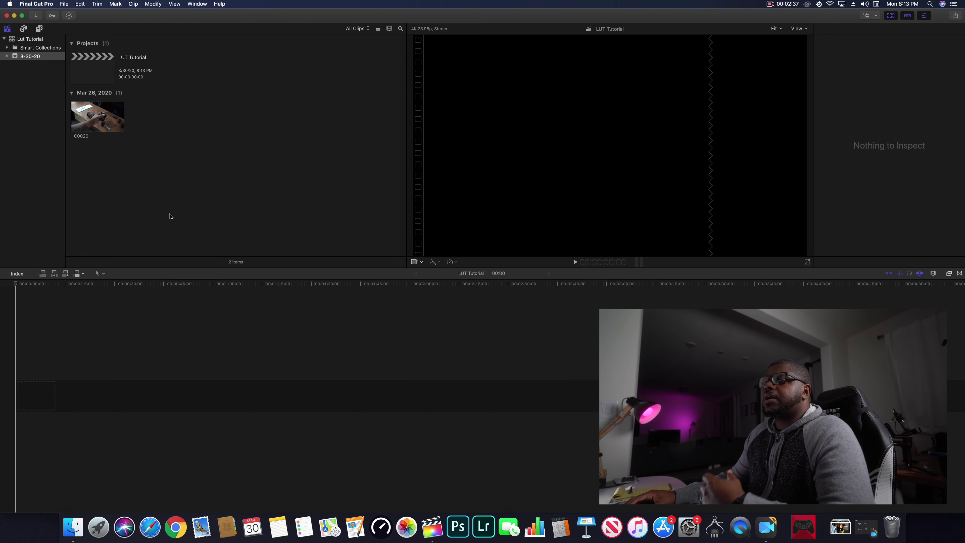
Append clip C0020 from the browser to the empty LUT Tutorial timeline.
left_click(933, 274)
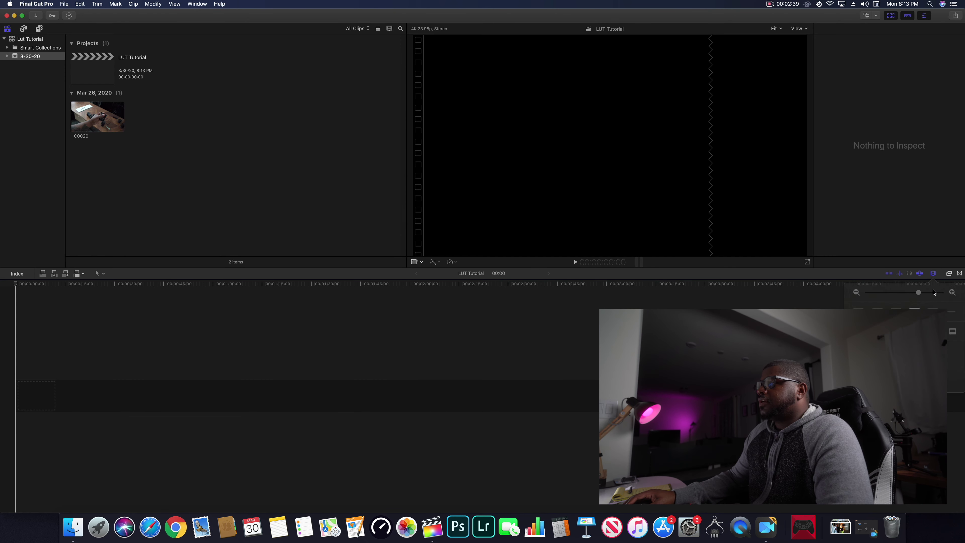
left_click(934, 274)
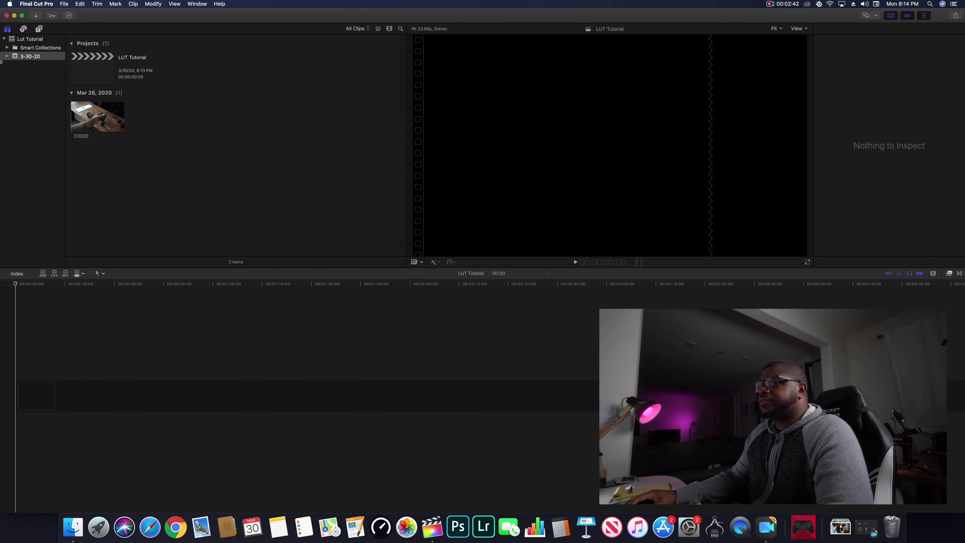
left_click(114, 116)
key("e")
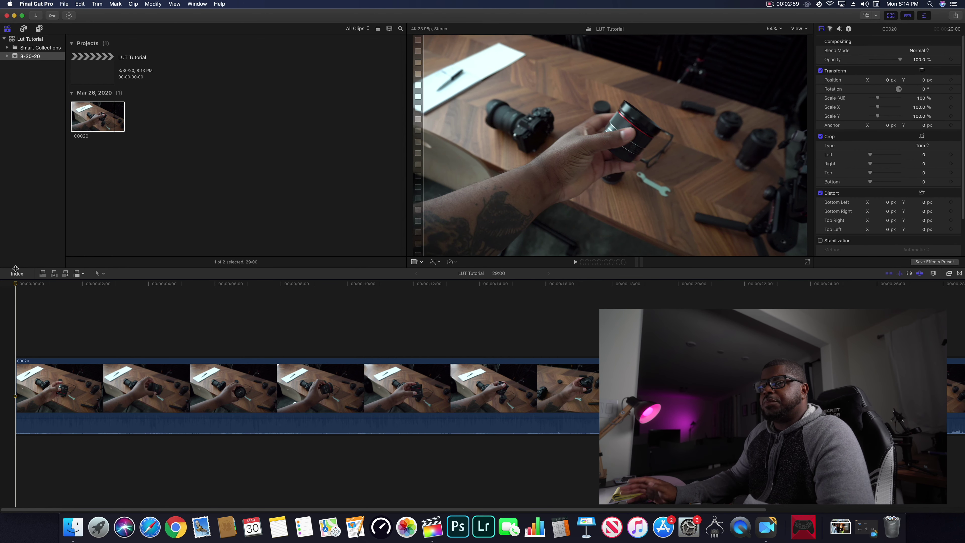
Play the timeline briefly, stop it, and return the playhead to the start.
key("space")
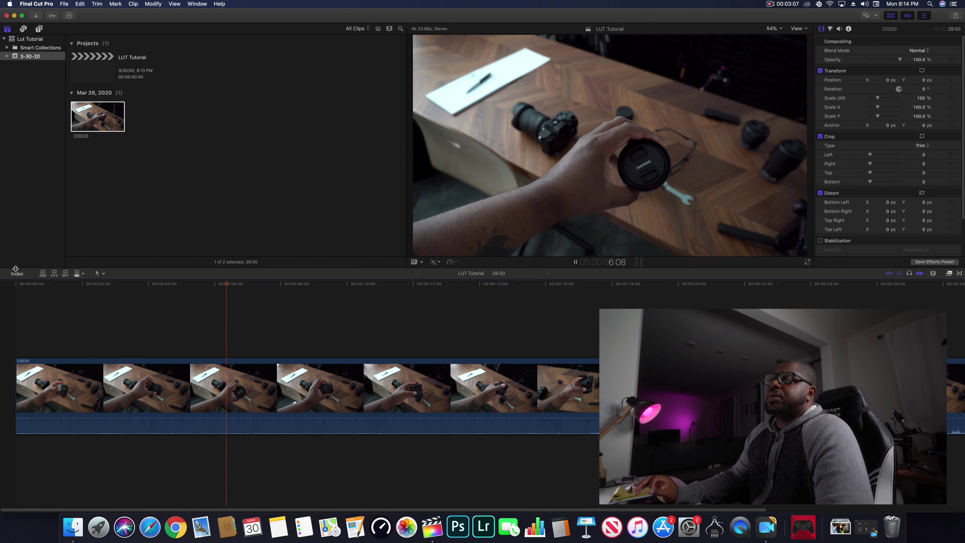
key("space")
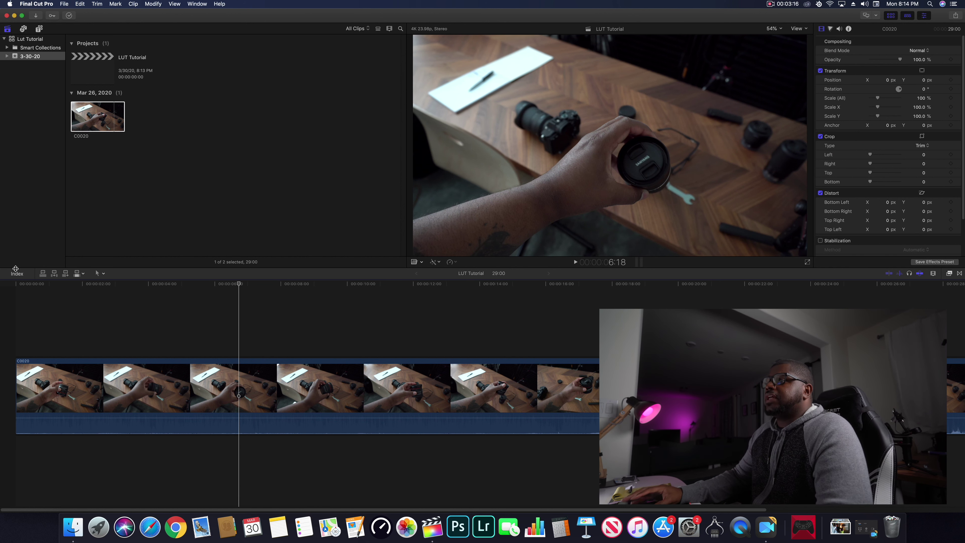
left_click(16, 285)
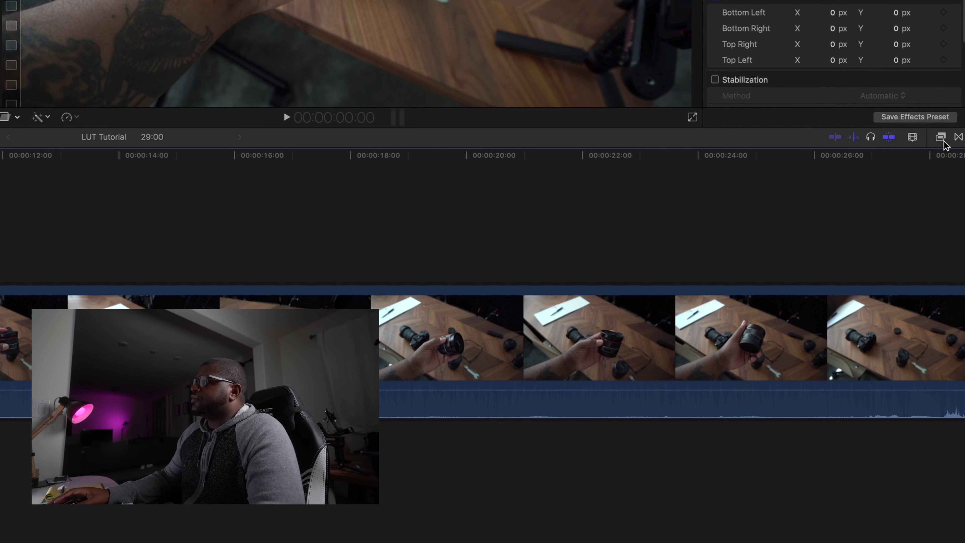
Apply the Custom LUT effect from the Color effects category onto clip C0020.
left_click(950, 274)
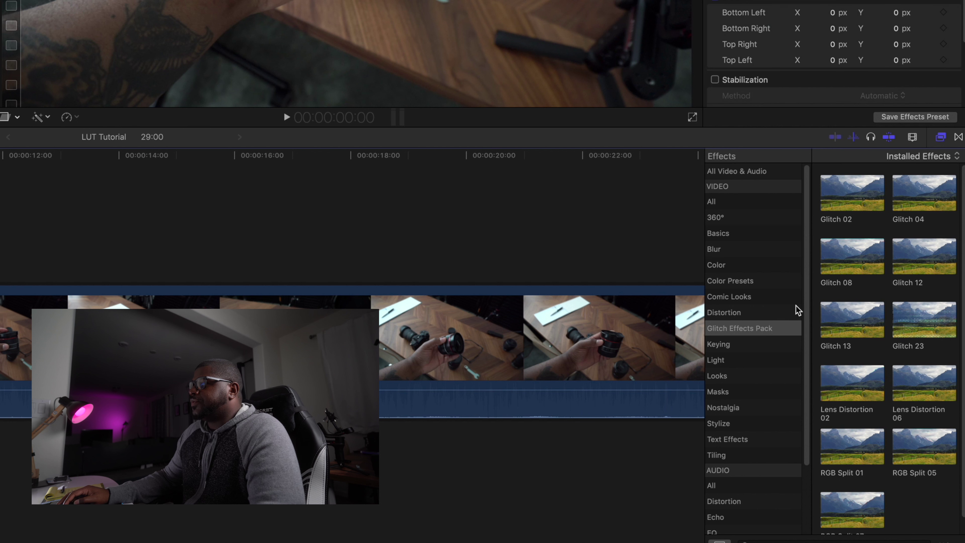
left_click(755, 277)
left_click(753, 271)
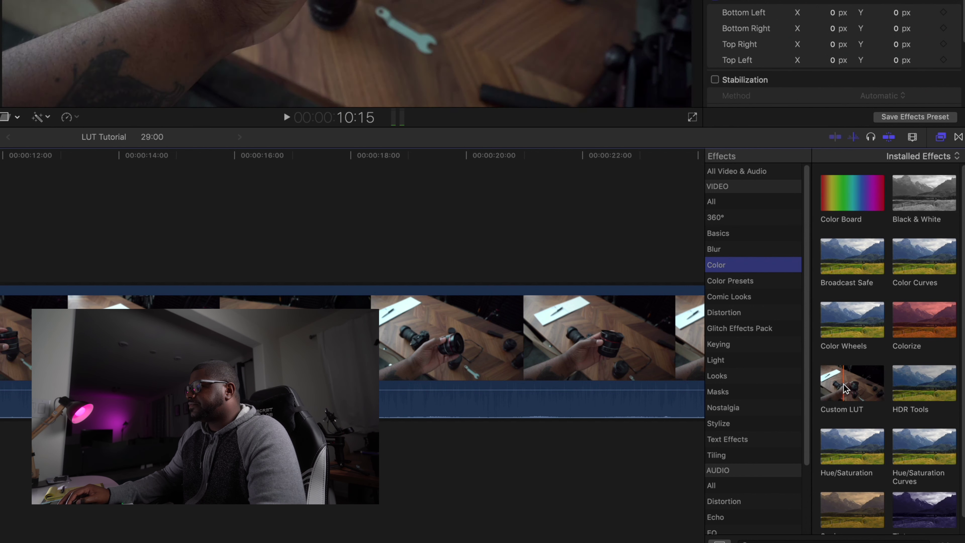
left_click(873, 392)
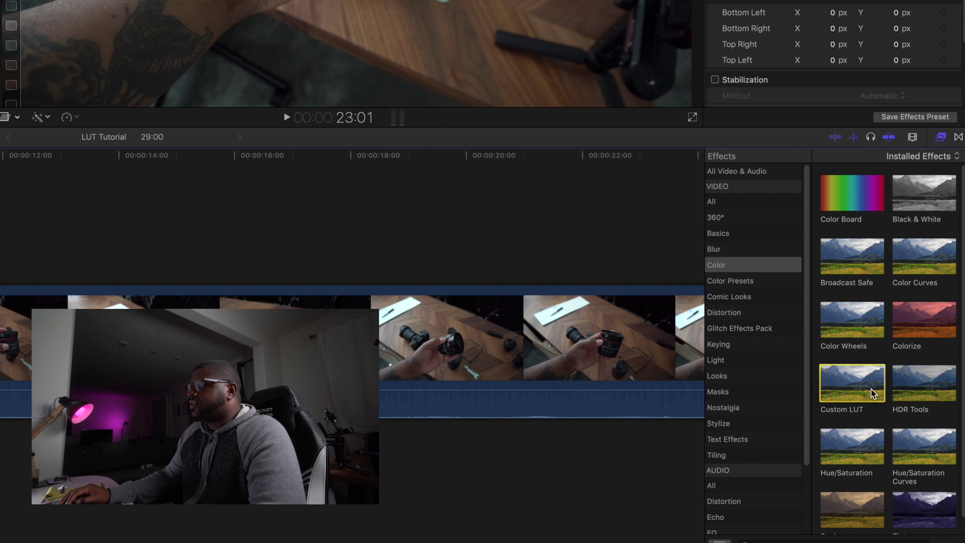
left_click_drag(873, 392, 543, 371)
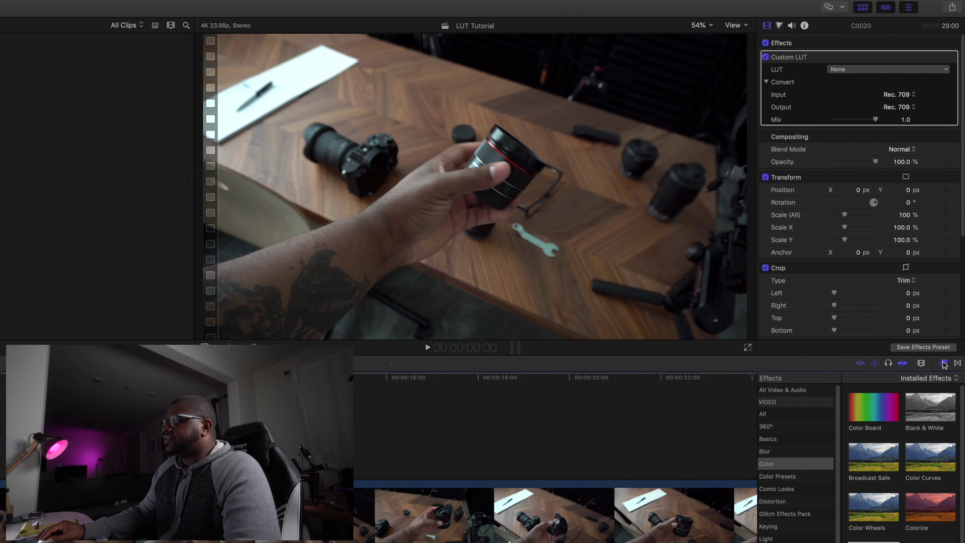
left_click(944, 363)
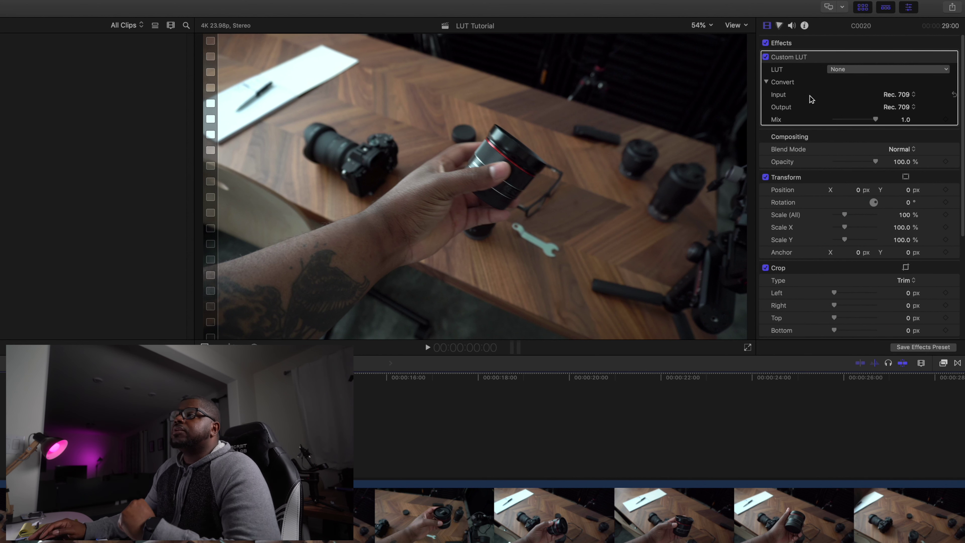
From the Custom LUT's LUT pop-up, choose to load a custom LUT file.
left_click(838, 73)
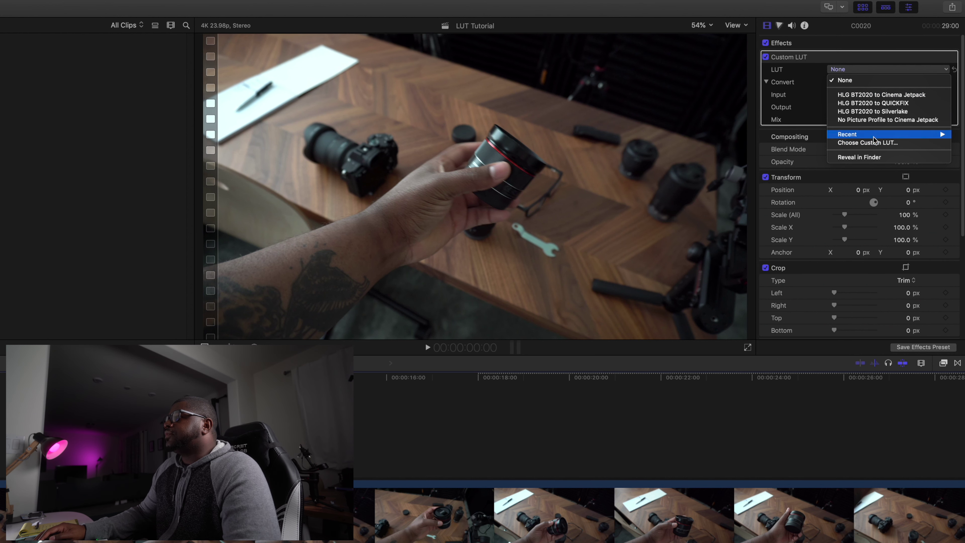
left_click(873, 148)
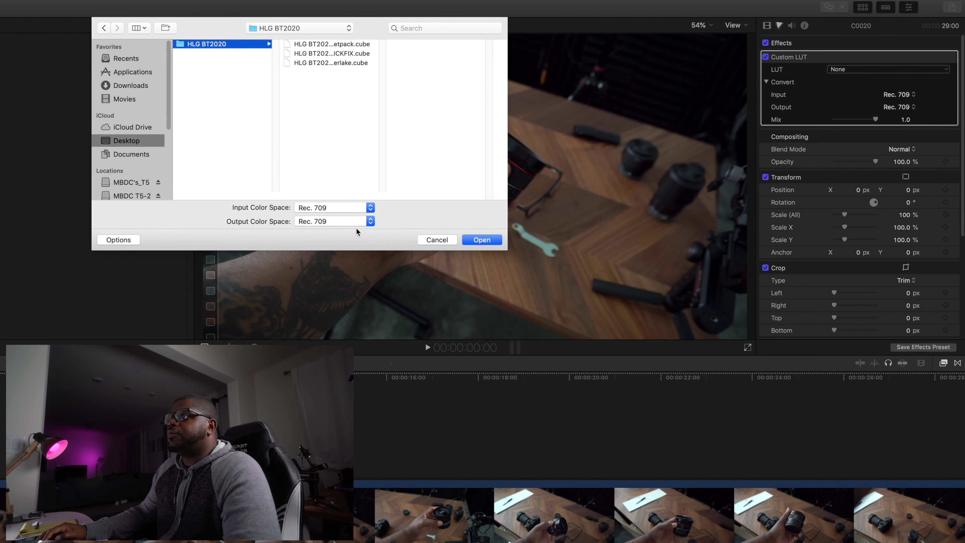
Keep input and output color spaces at Rec. 709 and cancel the LUT file chooser.
left_click(371, 208)
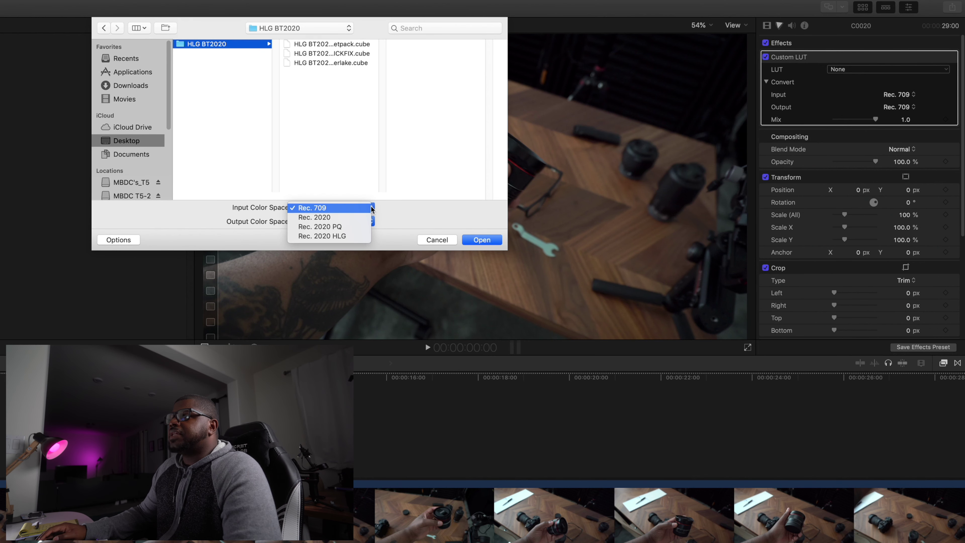
left_click(371, 209)
left_click(372, 223)
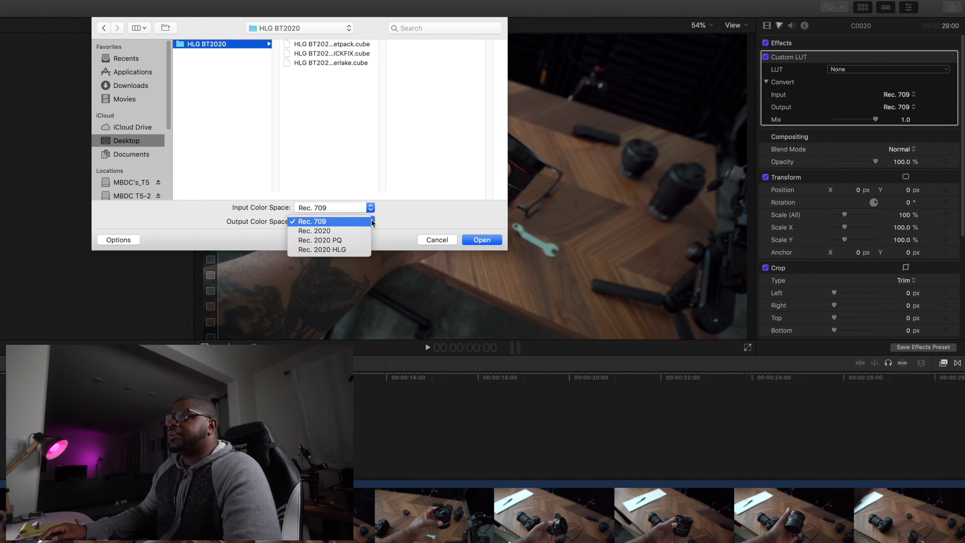
left_click(379, 208)
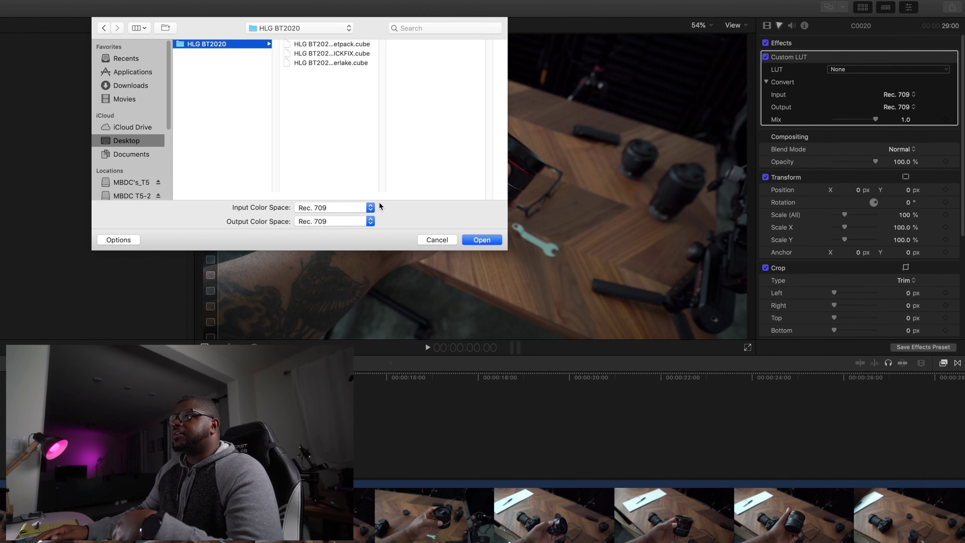
left_click(437, 239)
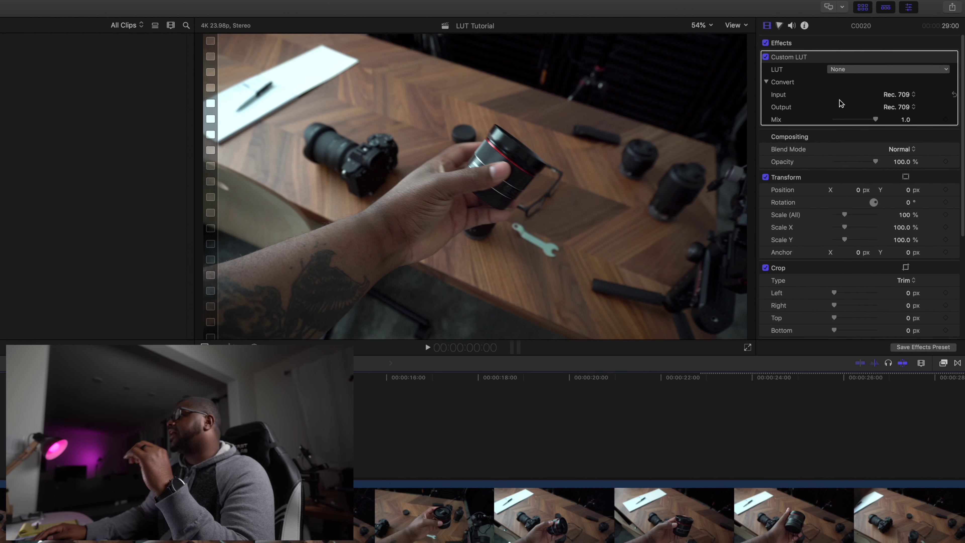
Apply the HLG BT2020 to Cinema Jetpack LUT, test lower Mix values, then restore Mix to 1.0.
left_click(863, 73)
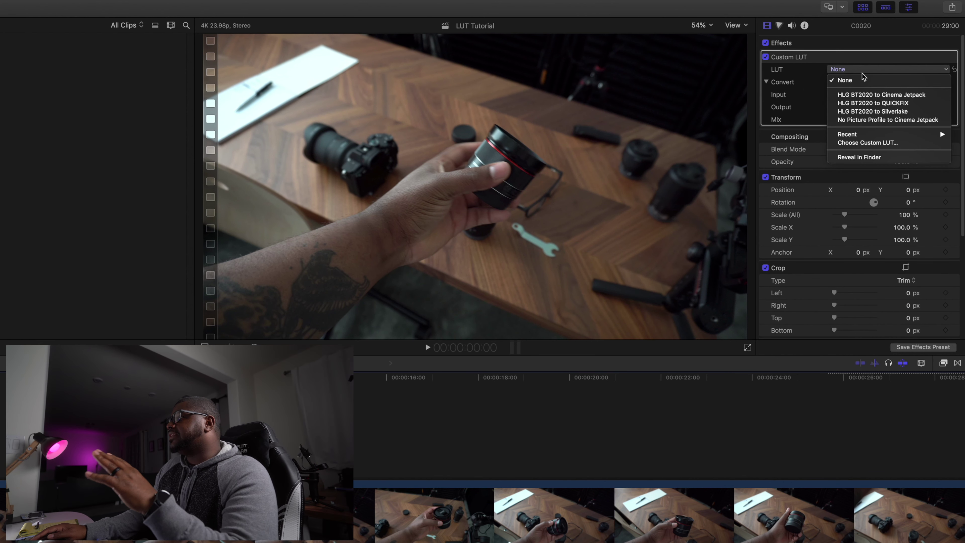
left_click(863, 95)
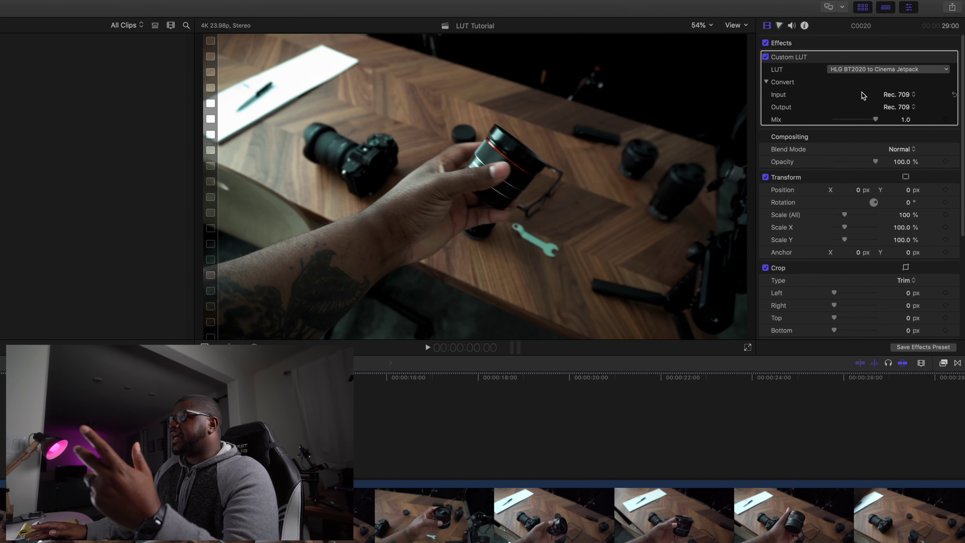
mouse_move(875, 122)
left_mouse_down()
mouse_move(827, 122)
mouse_move(893, 121)
mouse_move(819, 116)
mouse_move(871, 127)
left_mouse_up()
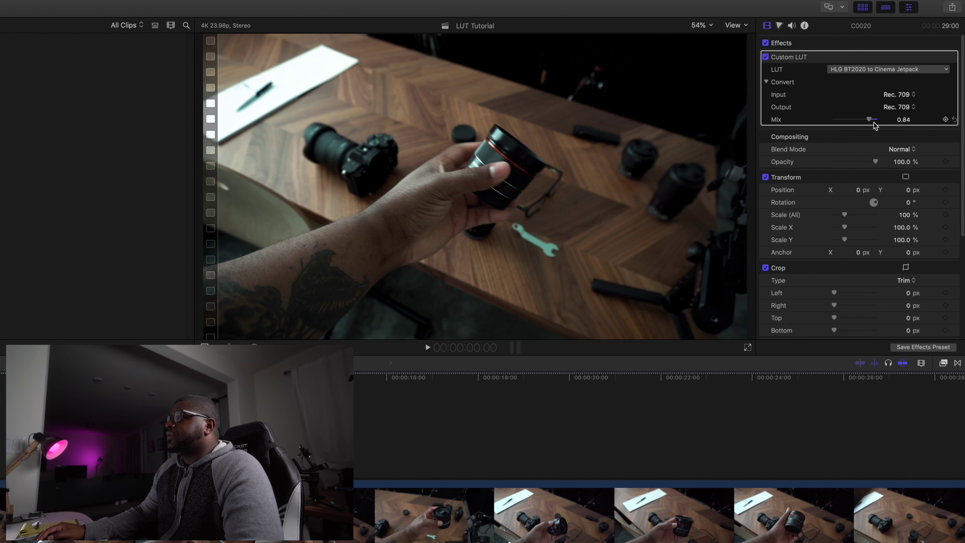
left_click_drag(867, 122, 856, 127)
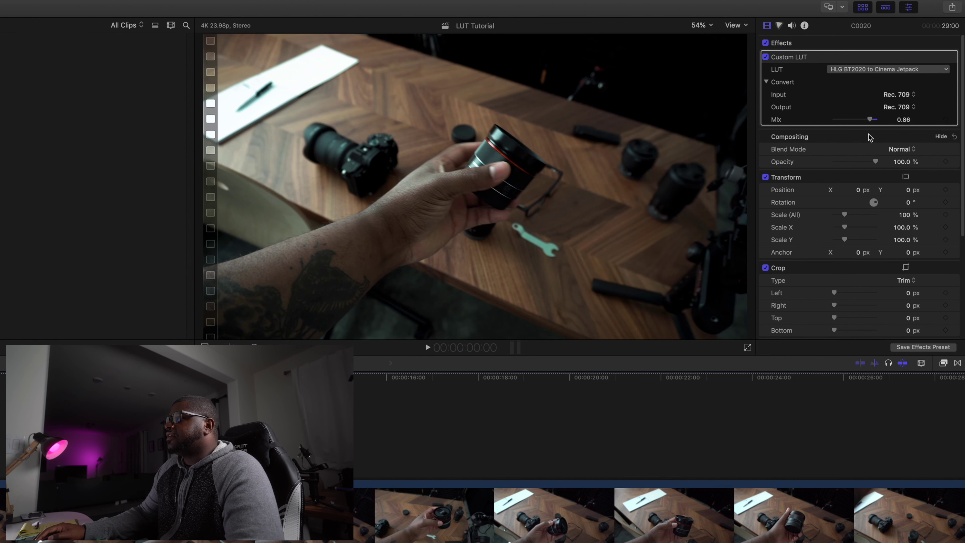
left_click_drag(870, 120, 880, 121)
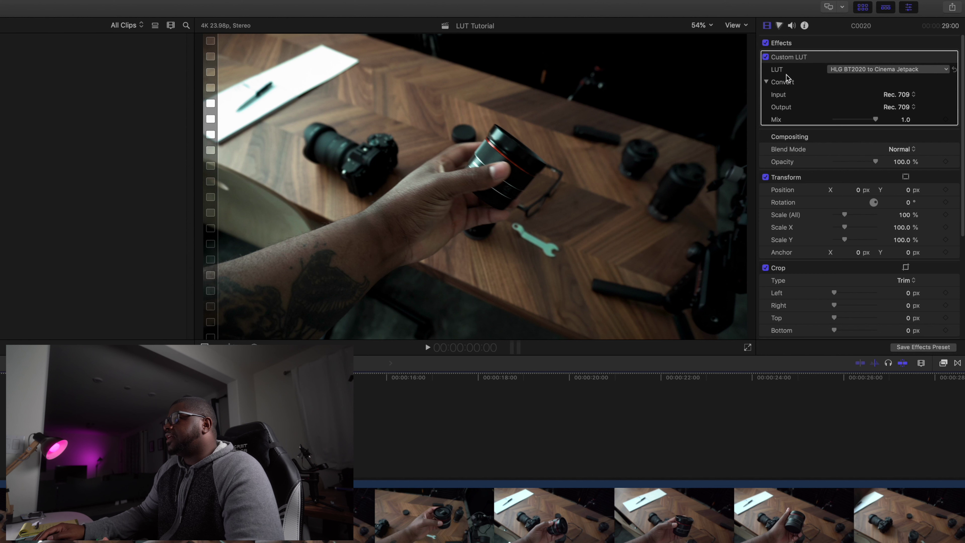
Toggle the Custom LUT effect off and on to compare the Cinema Jetpack grade.
left_click(766, 57)
left_click(766, 57)
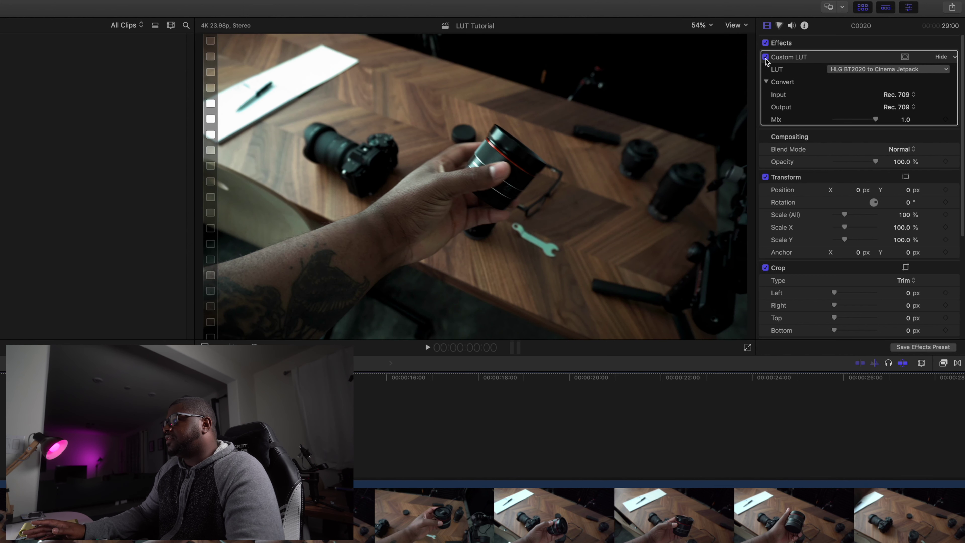
left_click(766, 57)
left_click(766, 57)
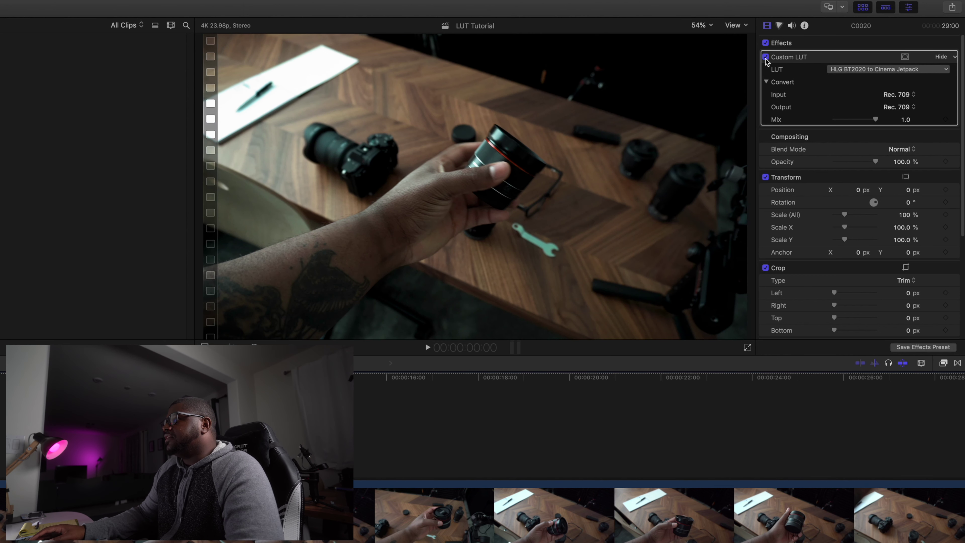
Switch to the HLG BT2020 to Silverlake LUT and compare it, leaving the effect enabled.
left_click(862, 69)
left_click(871, 112)
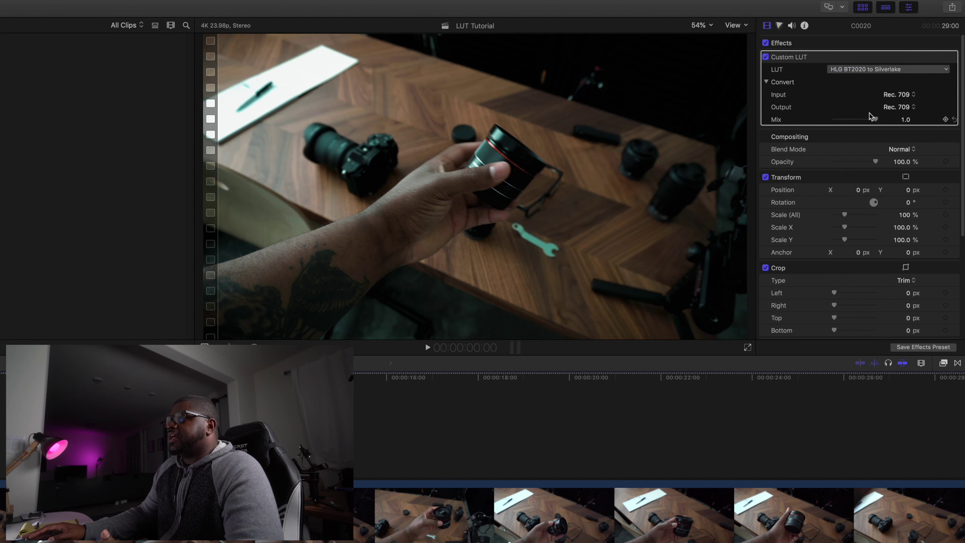
left_click(766, 57)
left_click(766, 57)
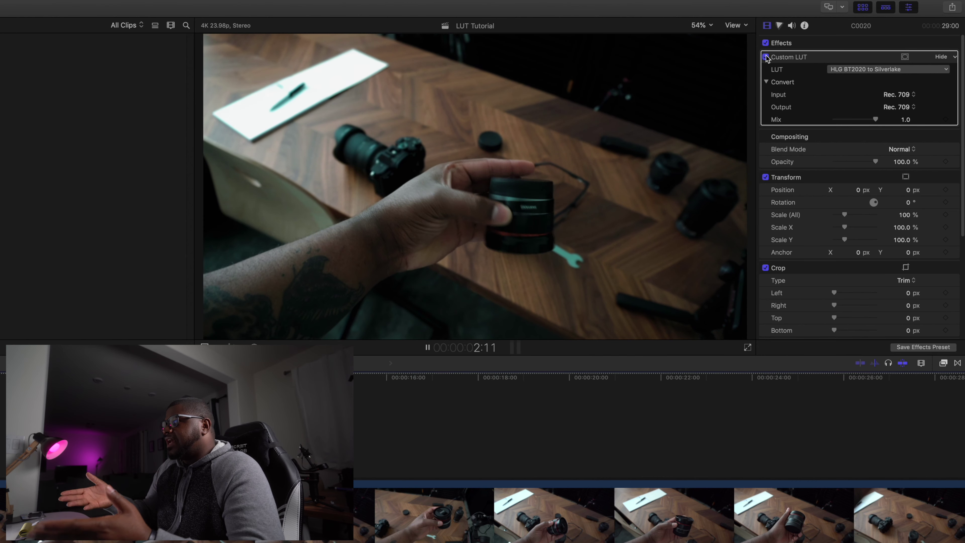
left_click(766, 57)
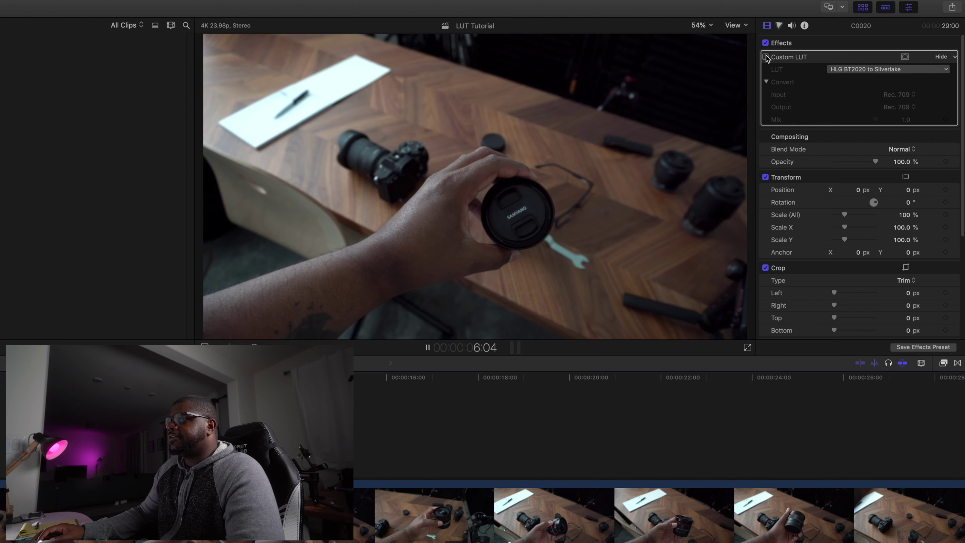
left_click(766, 58)
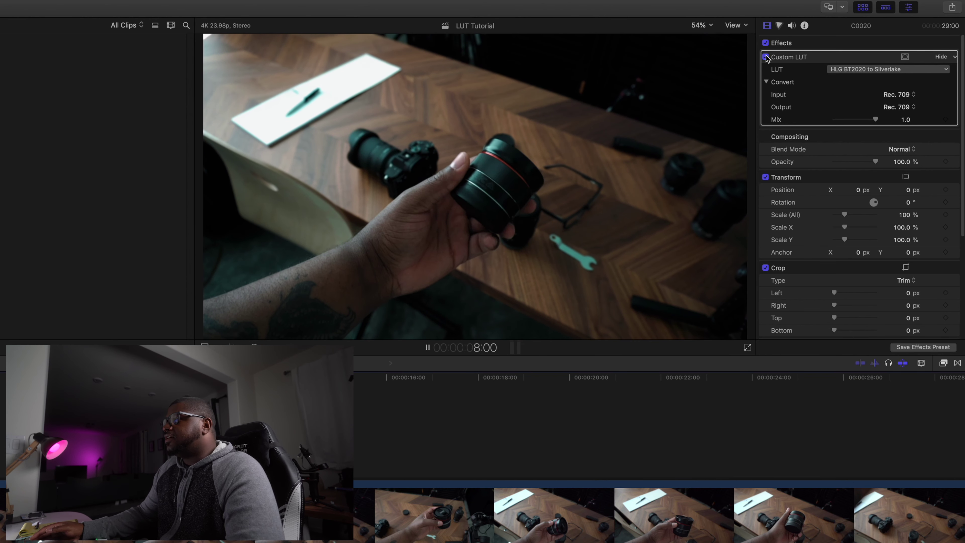
Stop playback and review the LUT list, keeping HLG BT2020 to Silverlake selected.
key("space")
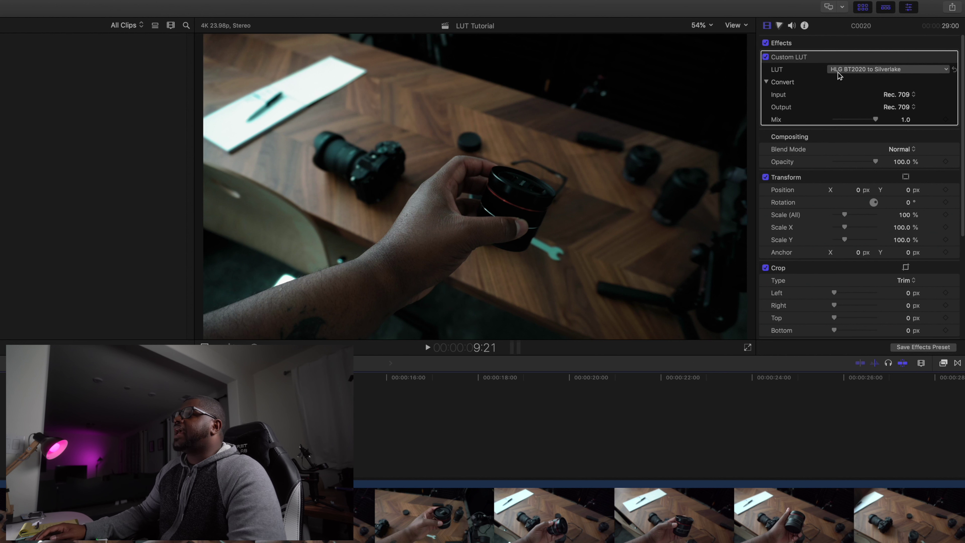
left_click(839, 72)
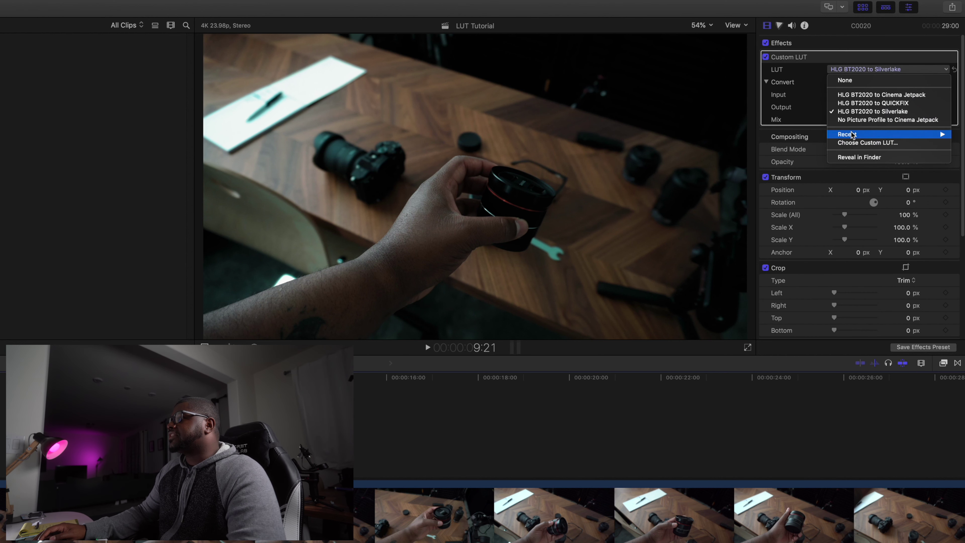
left_click(841, 66)
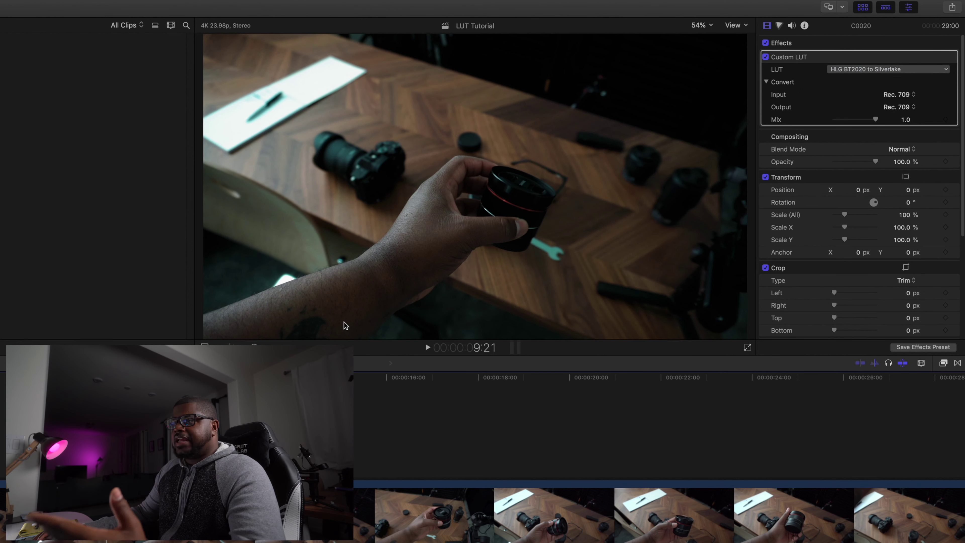